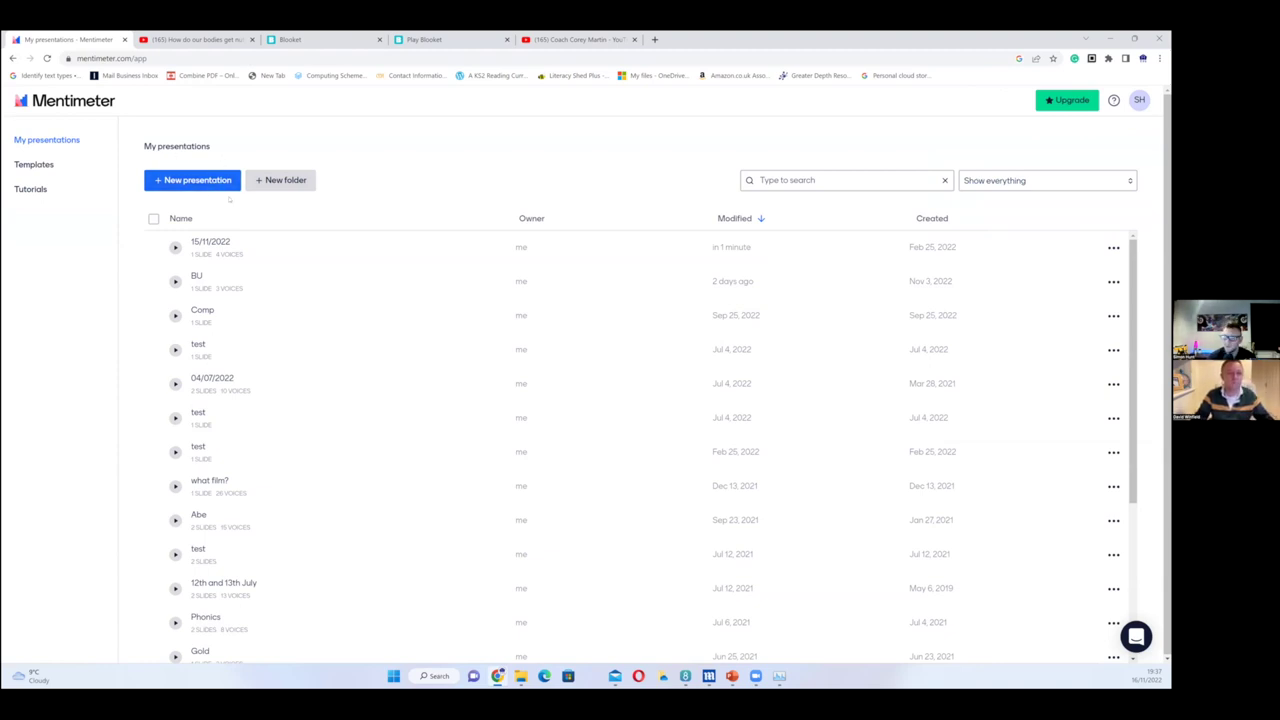
Step: Create a new presentation named "test" and set its first slide's type to Word Cloud
{"action": "left_click", "coordinate": [195, 184]}
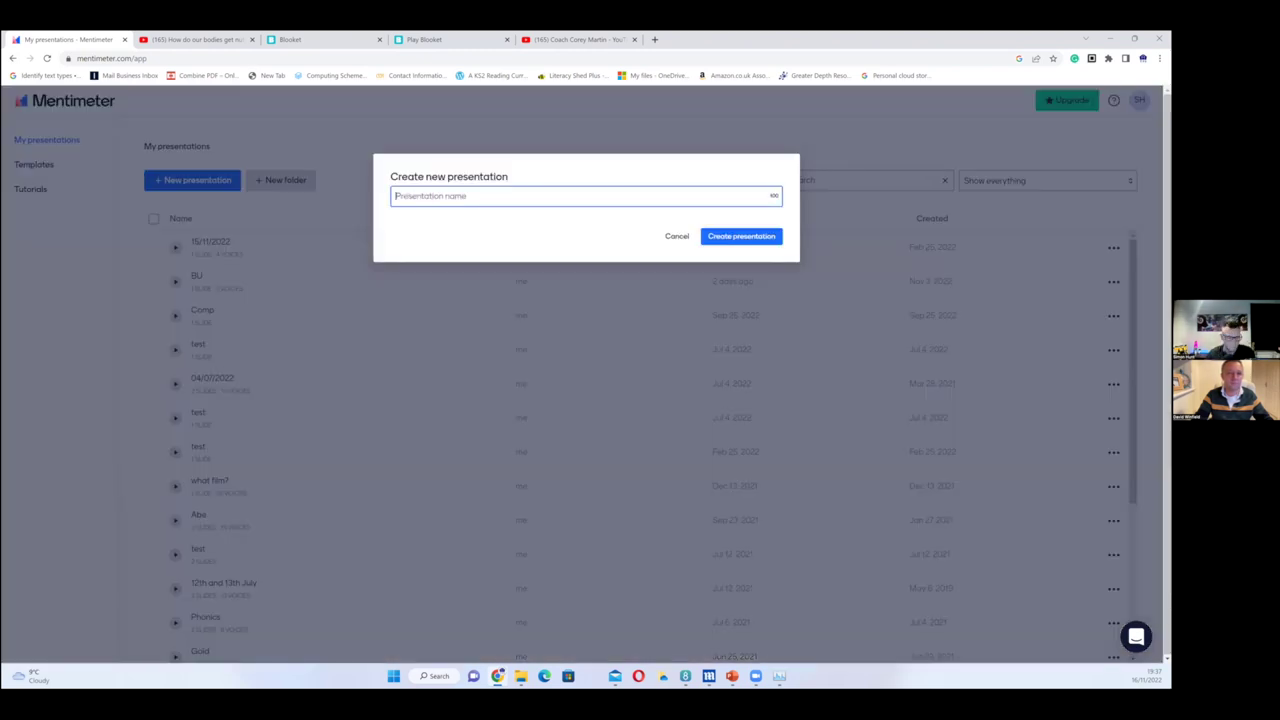
{"action": "type", "text": "test"}
{"action": "key", "text": "Return"}
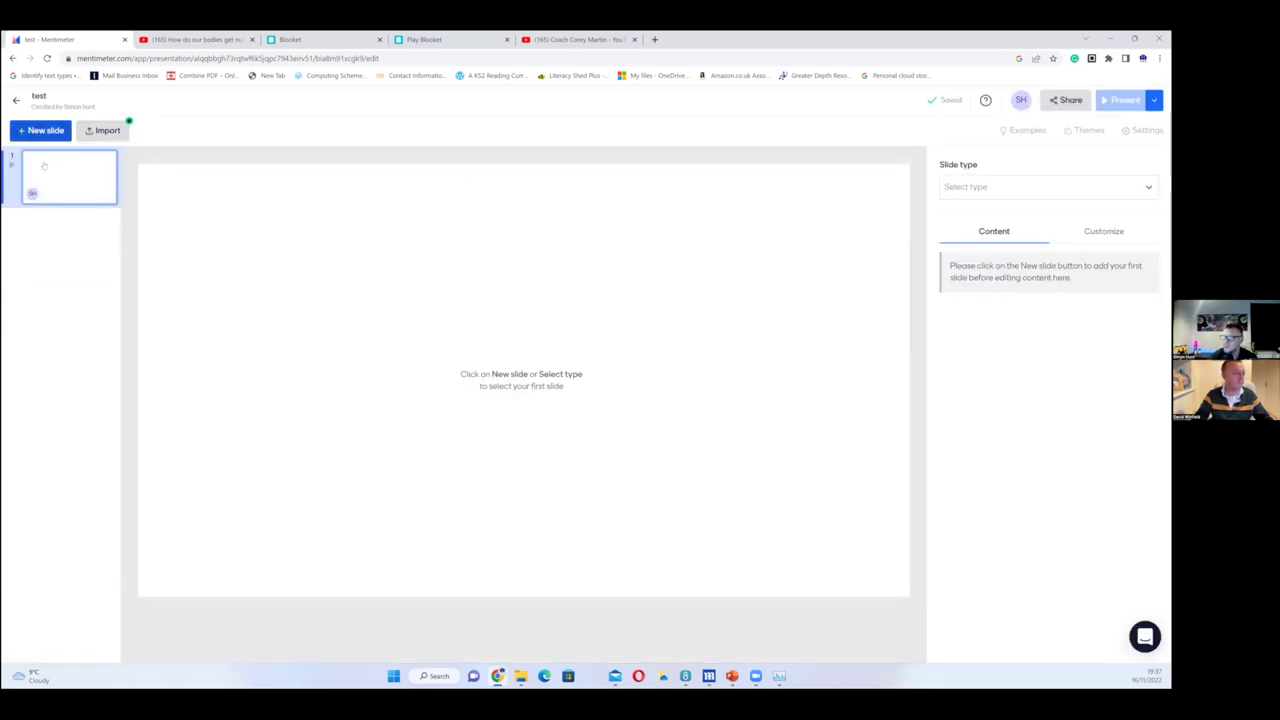
{"action": "left_click", "coordinate": [986, 189]}
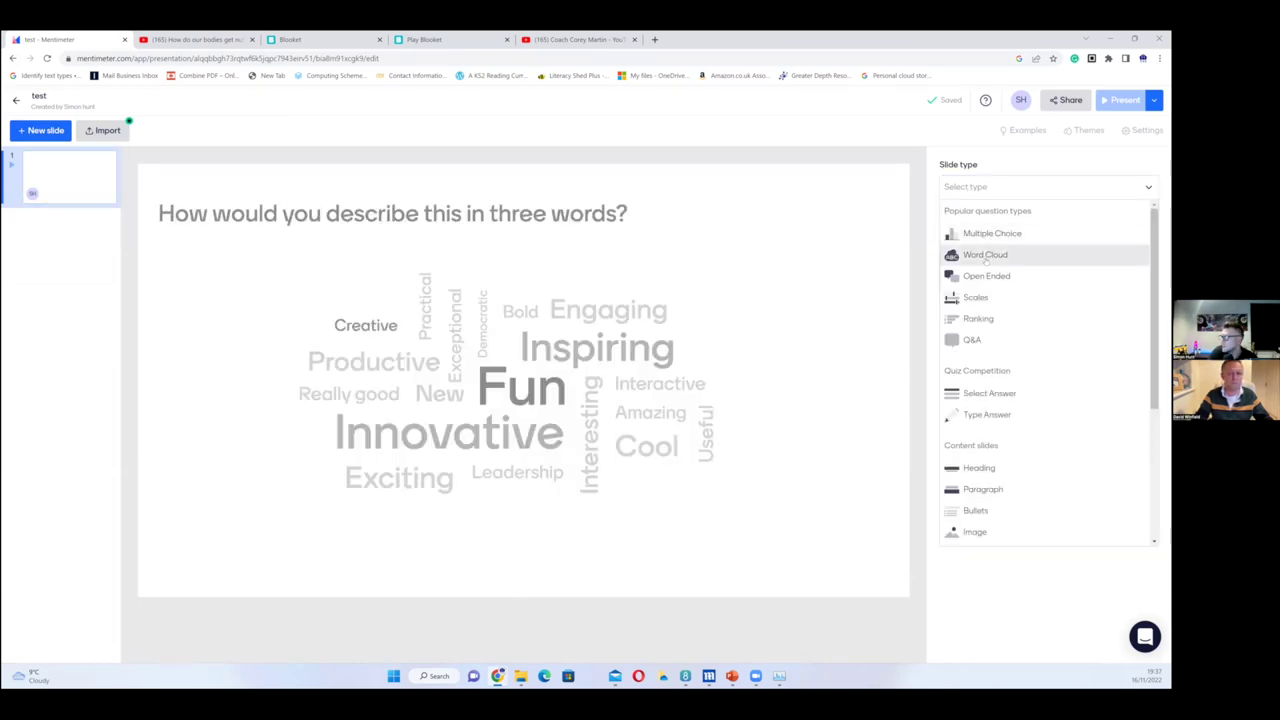
{"action": "left_click", "coordinate": [979, 256]}
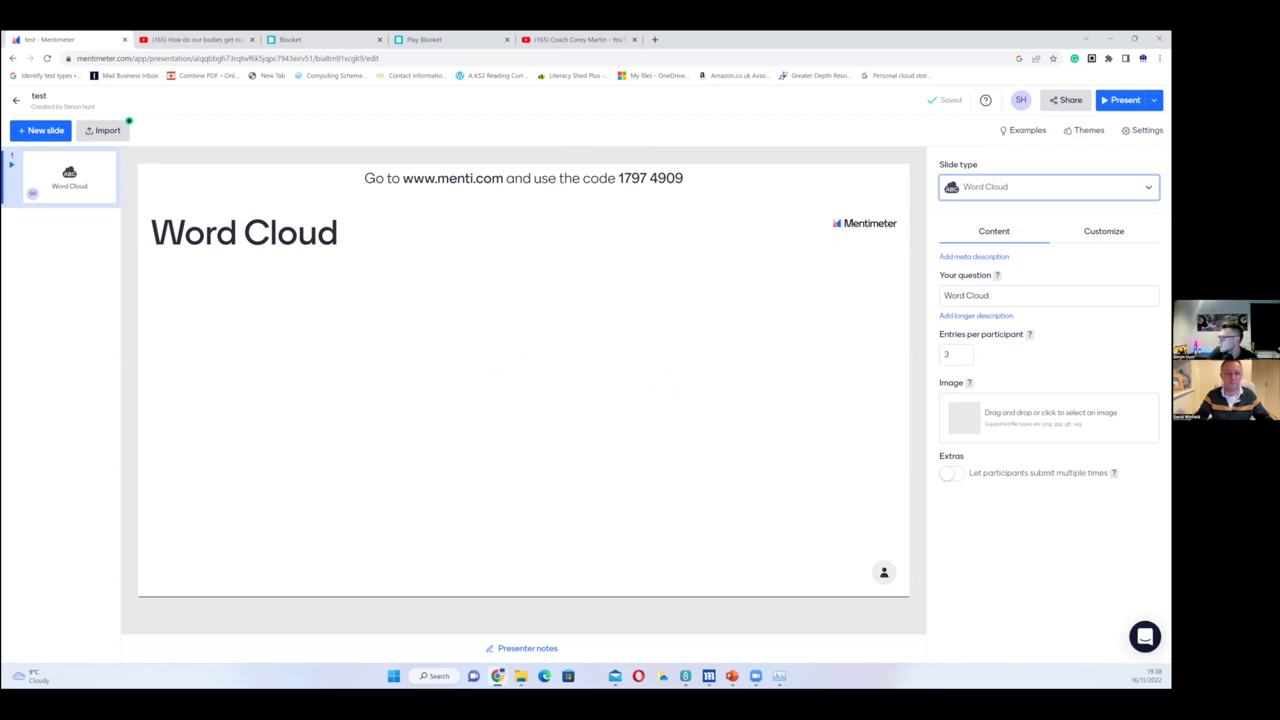
Step: Set the word cloud's question to "what is this?", present the slide full screen and return to the editor
{"action": "left_click", "coordinate": [944, 295]}
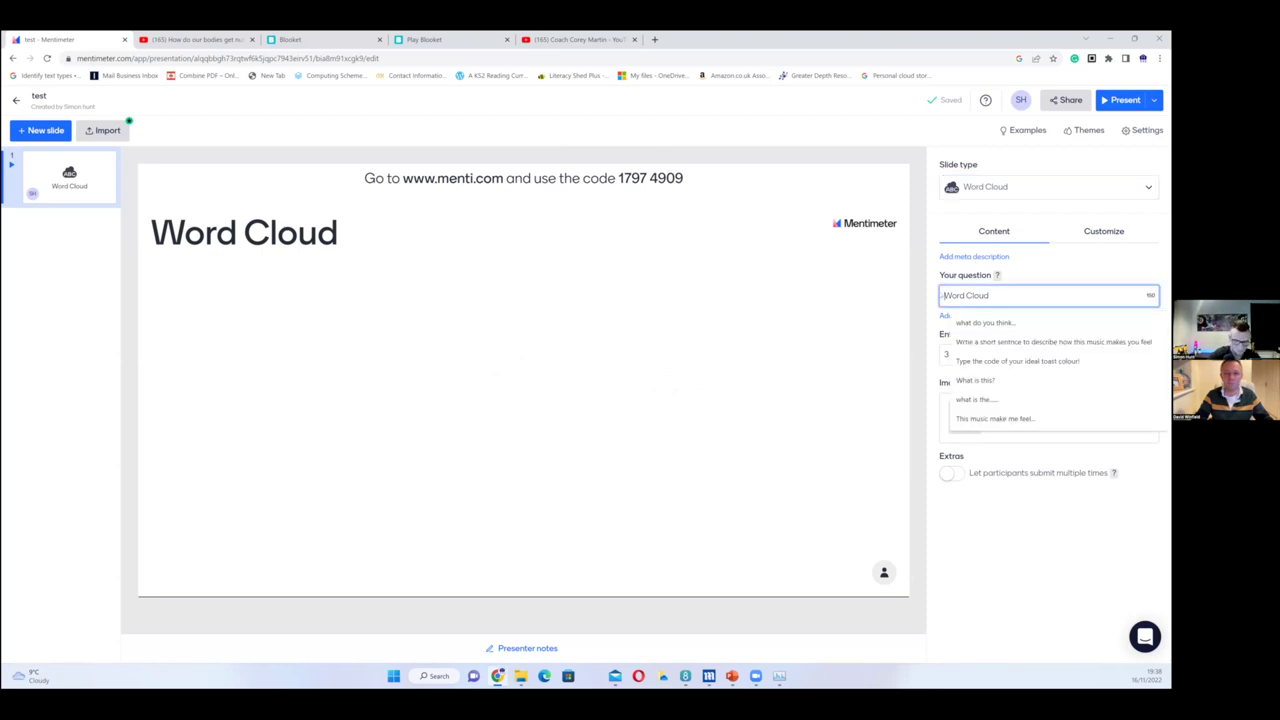
{"action": "key", "text": "ctrl+a"}
{"action": "type", "text": "wh"}
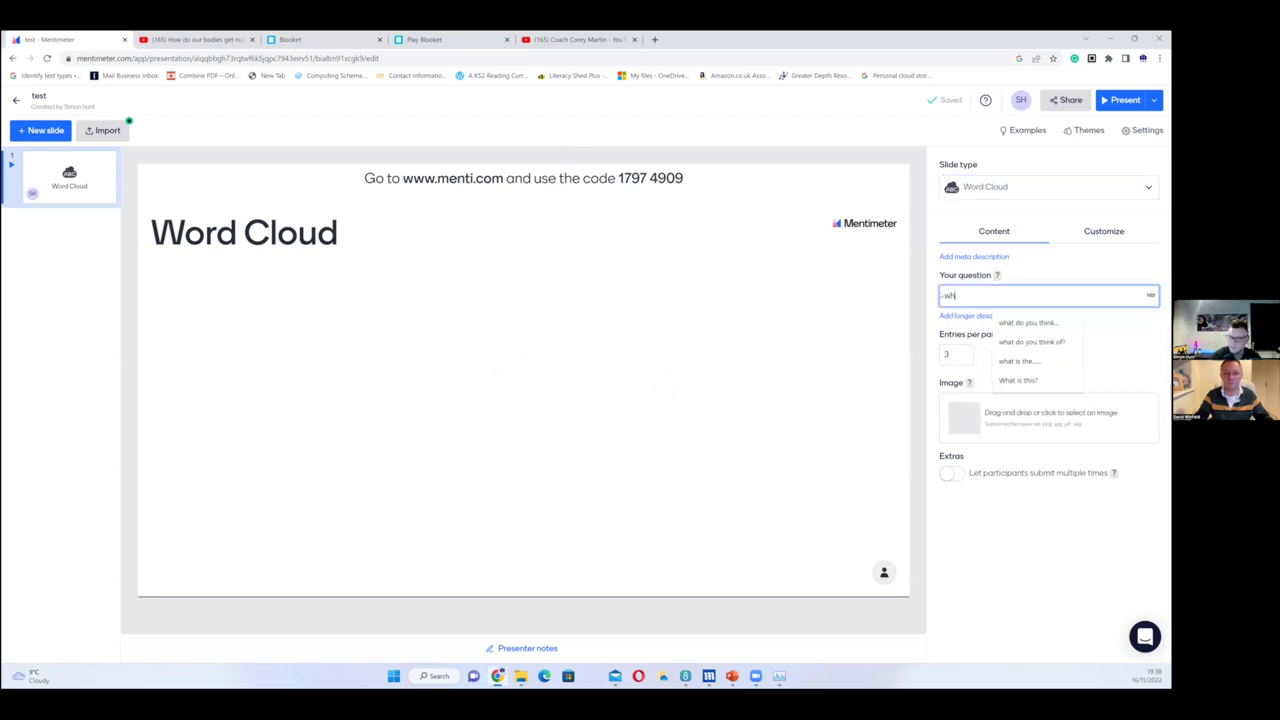
{"action": "type", "text": "at is t"}
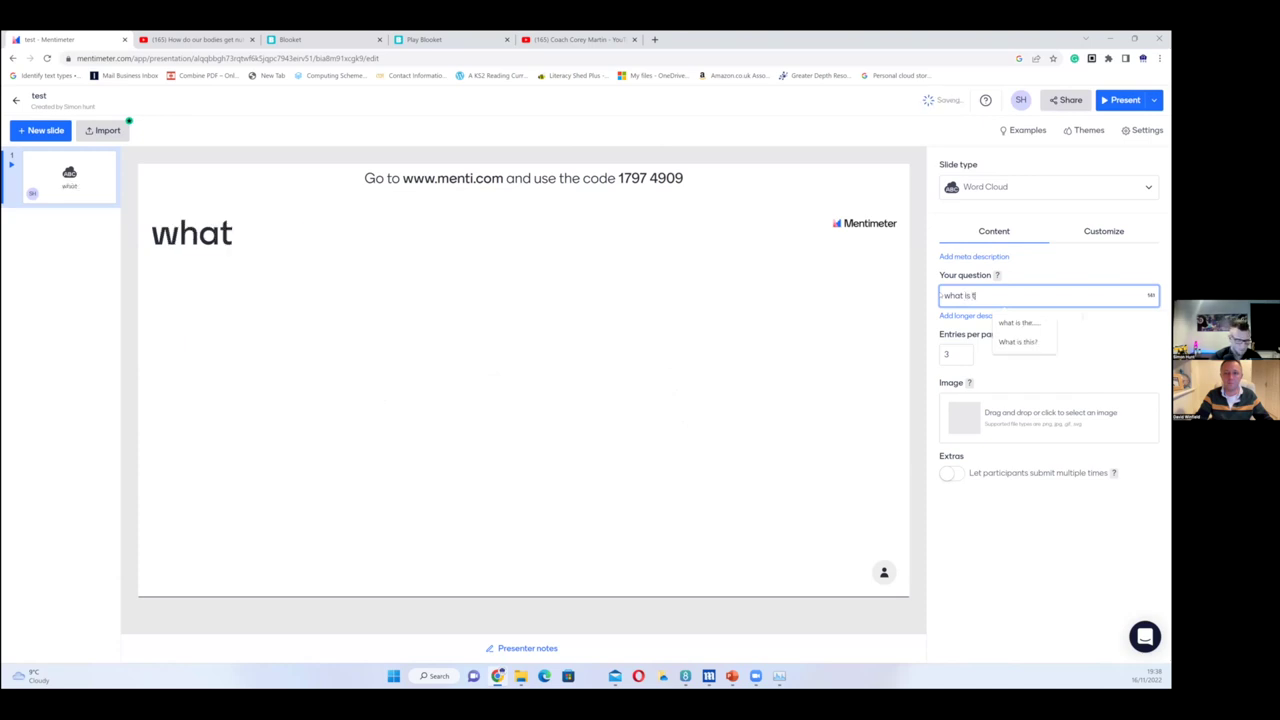
{"action": "type", "text": "his?"}
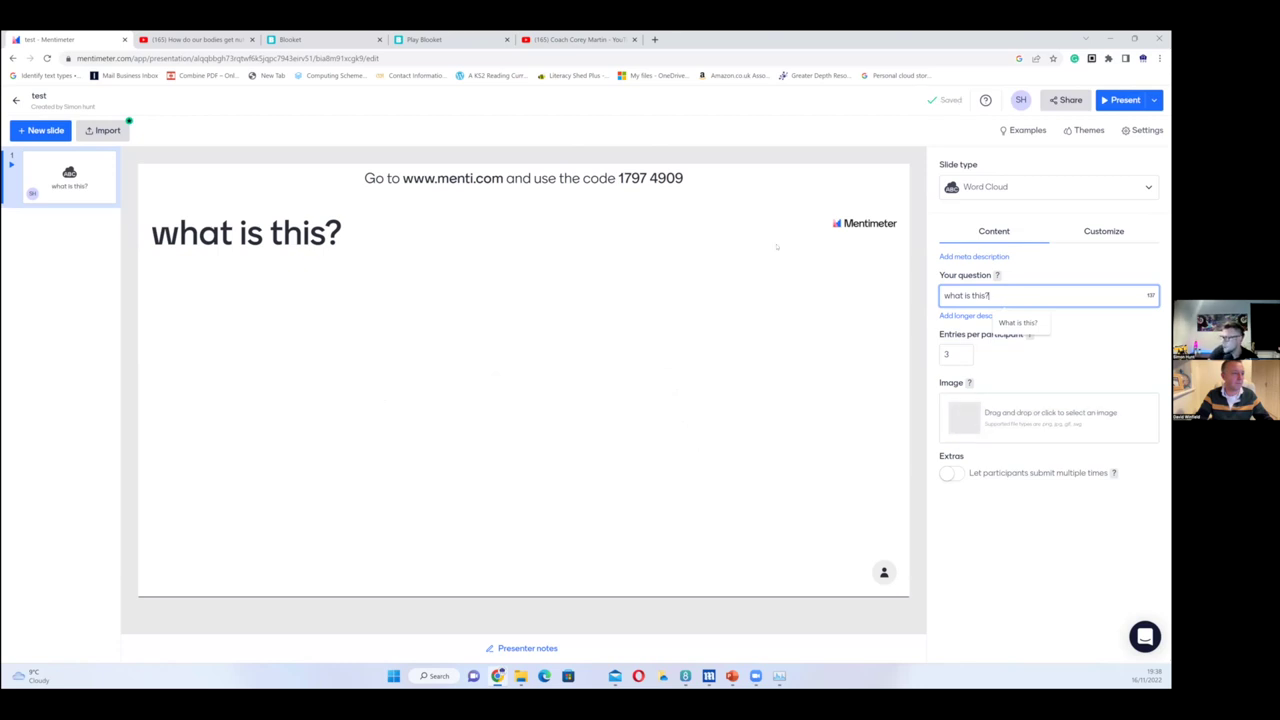
{"action": "key", "text": "ctrl+Return"}
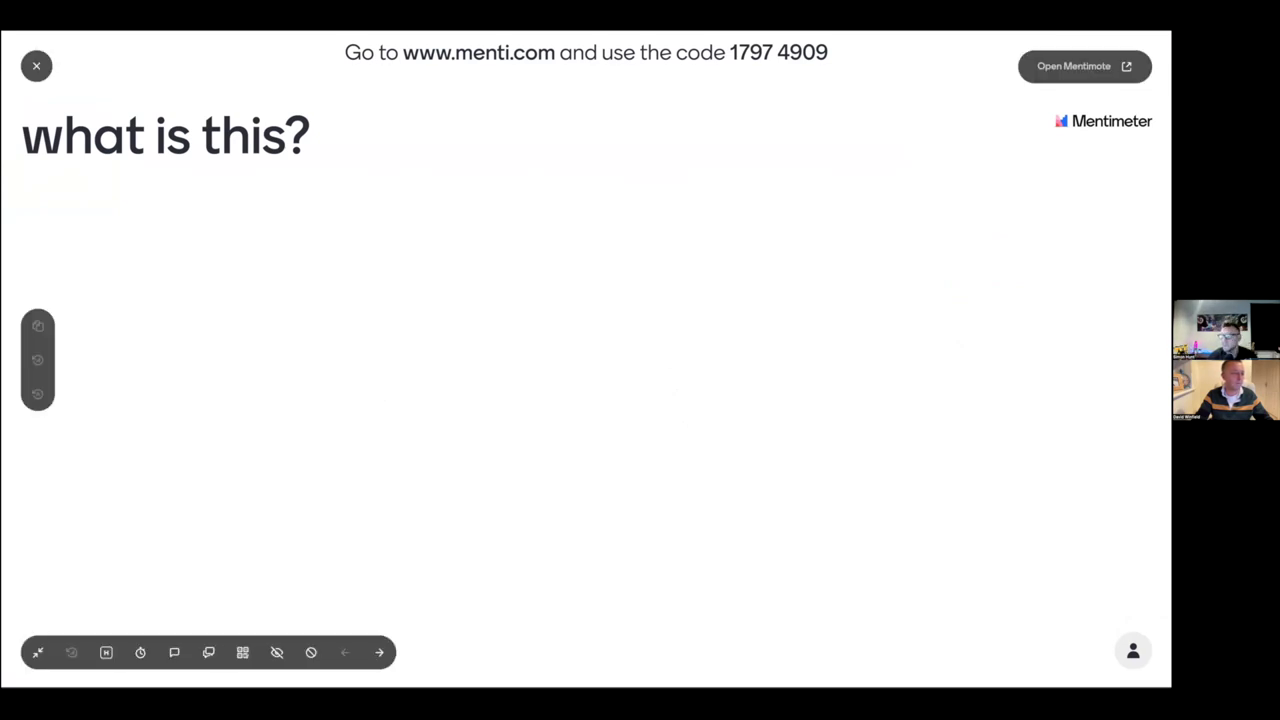
{"action": "key", "text": "Escape"}
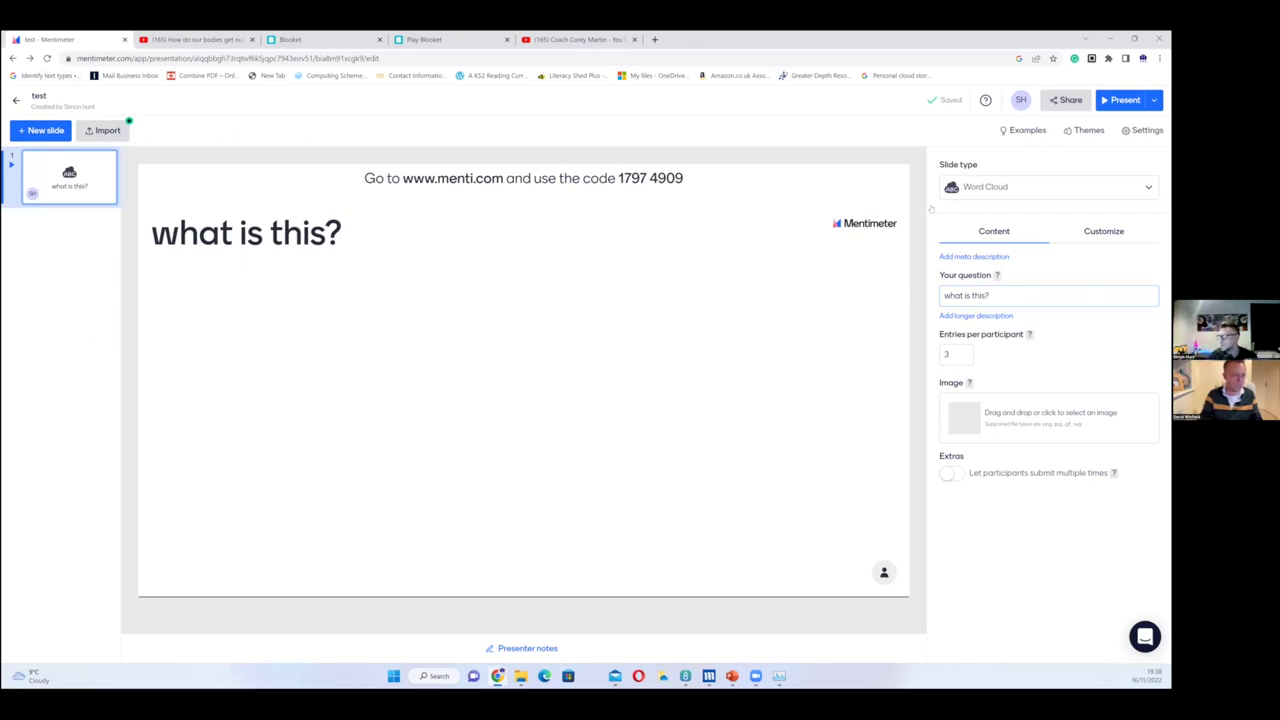
Step: Try to change the word cloud slide's type to Multiple Choice
{"action": "left_click", "coordinate": [1021, 187]}
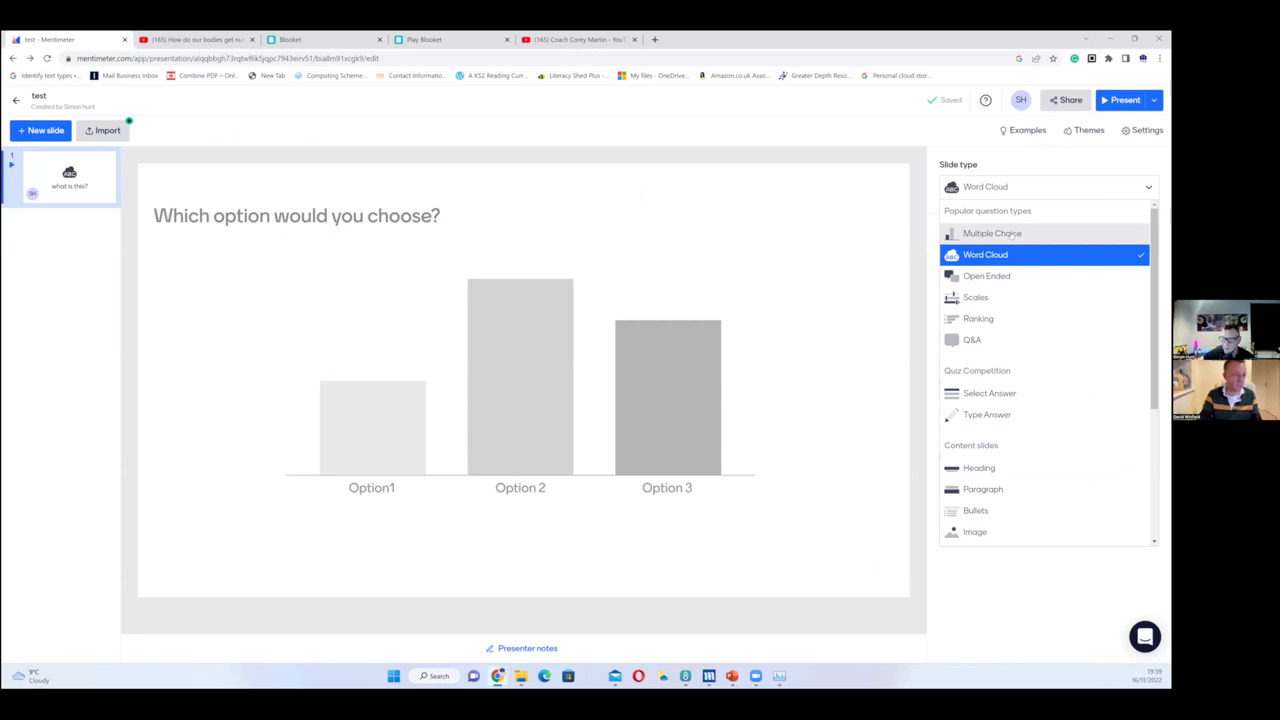
{"action": "left_click", "coordinate": [1011, 233]}
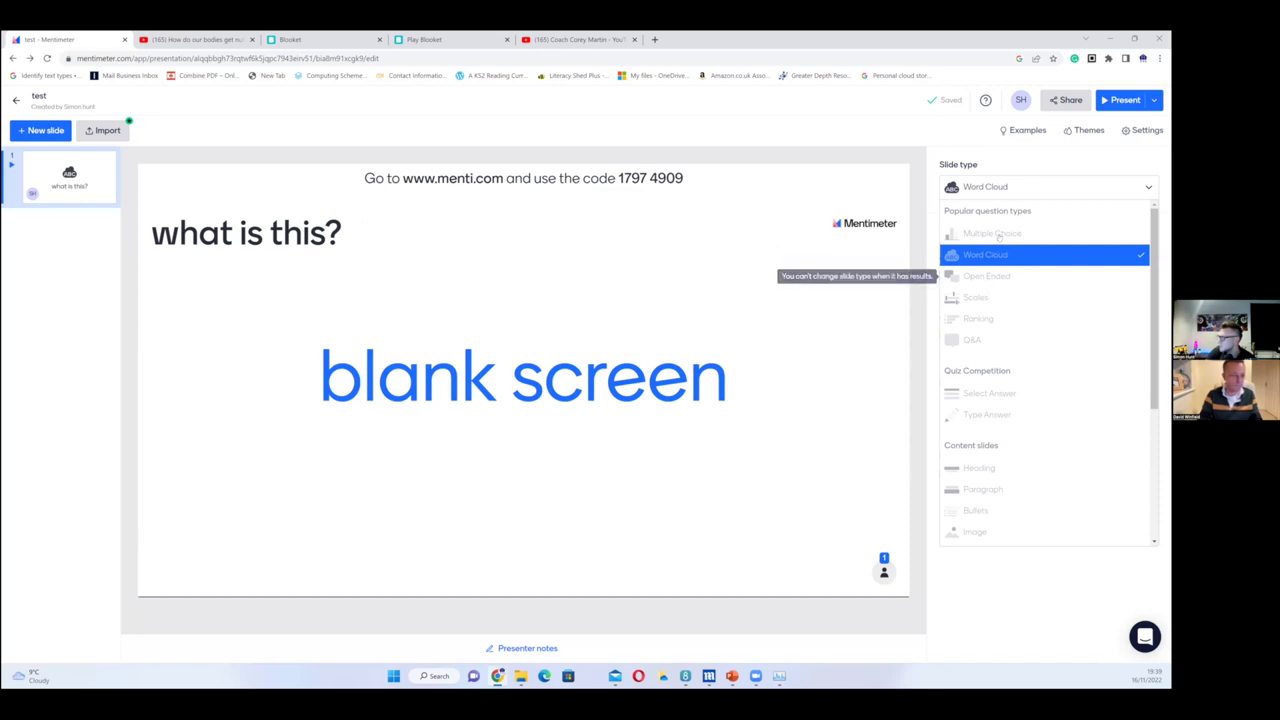
{"action": "left_click", "coordinate": [676, 234]}
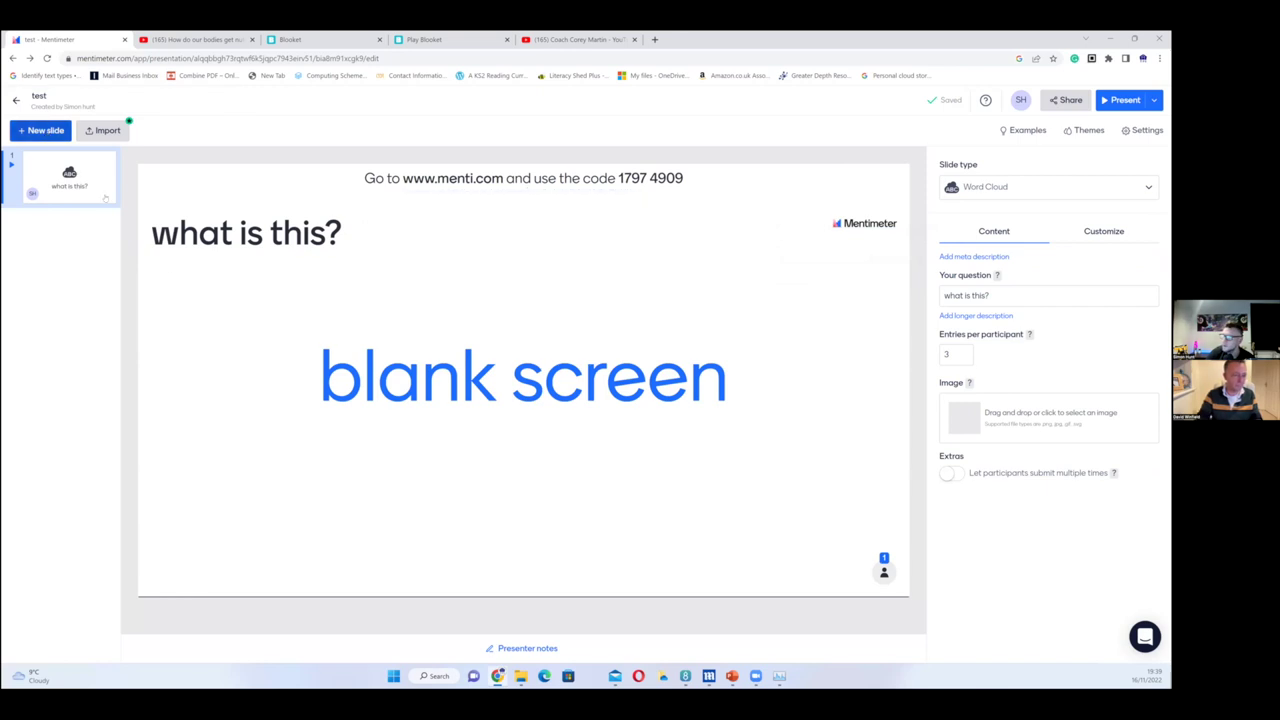
Step: Add a Video slide to the presentation and caption it "what do you think?"
{"action": "left_click", "coordinate": [40, 130]}
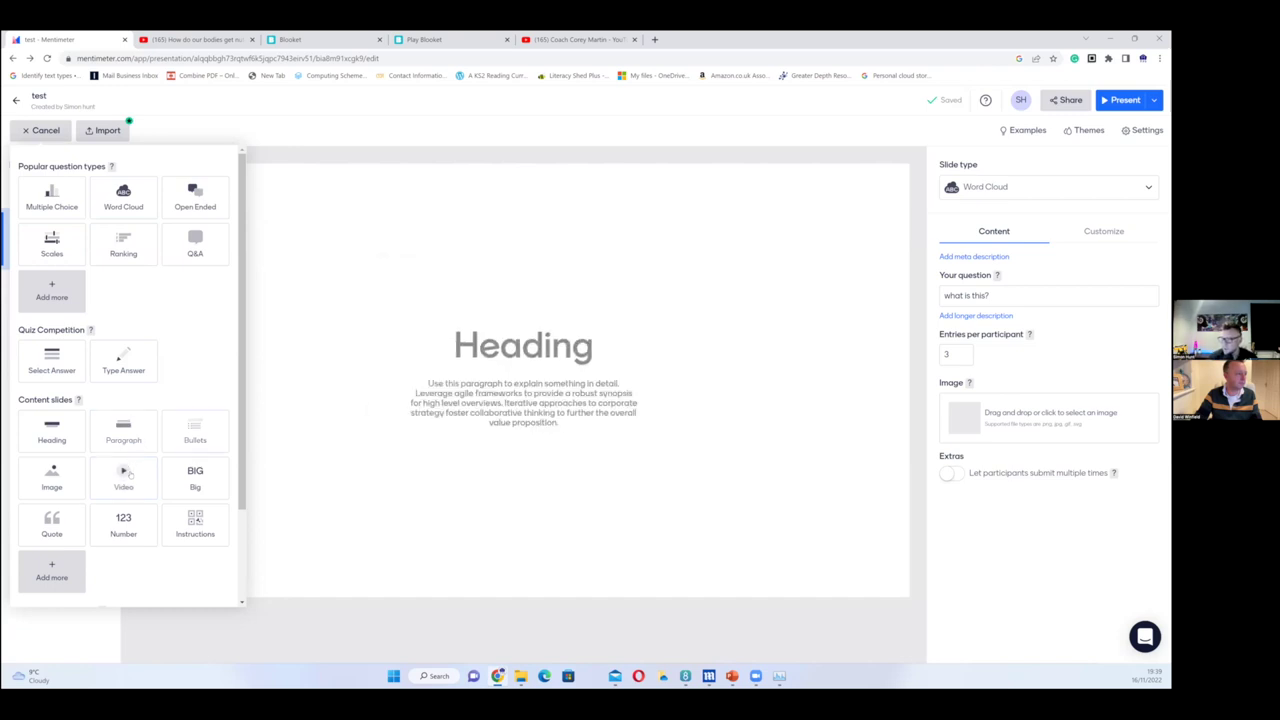
{"action": "left_click", "coordinate": [208, 462]}
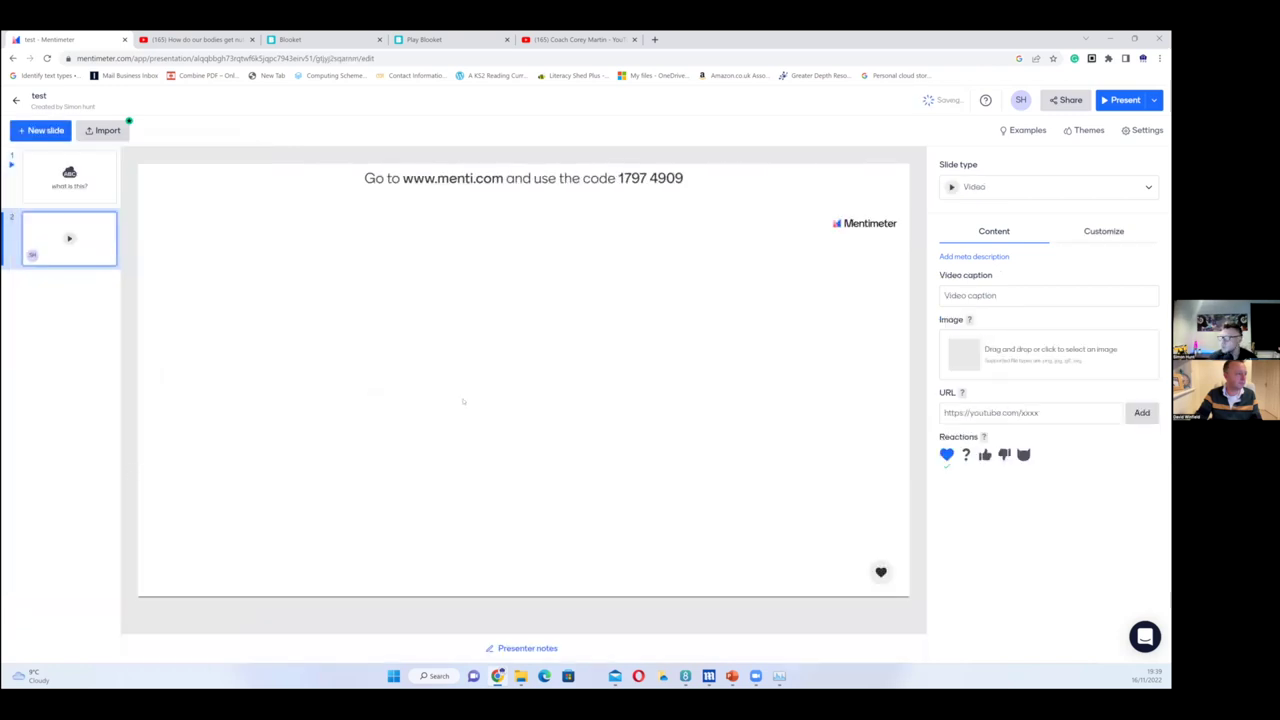
{"action": "left_click", "coordinate": [997, 293]}
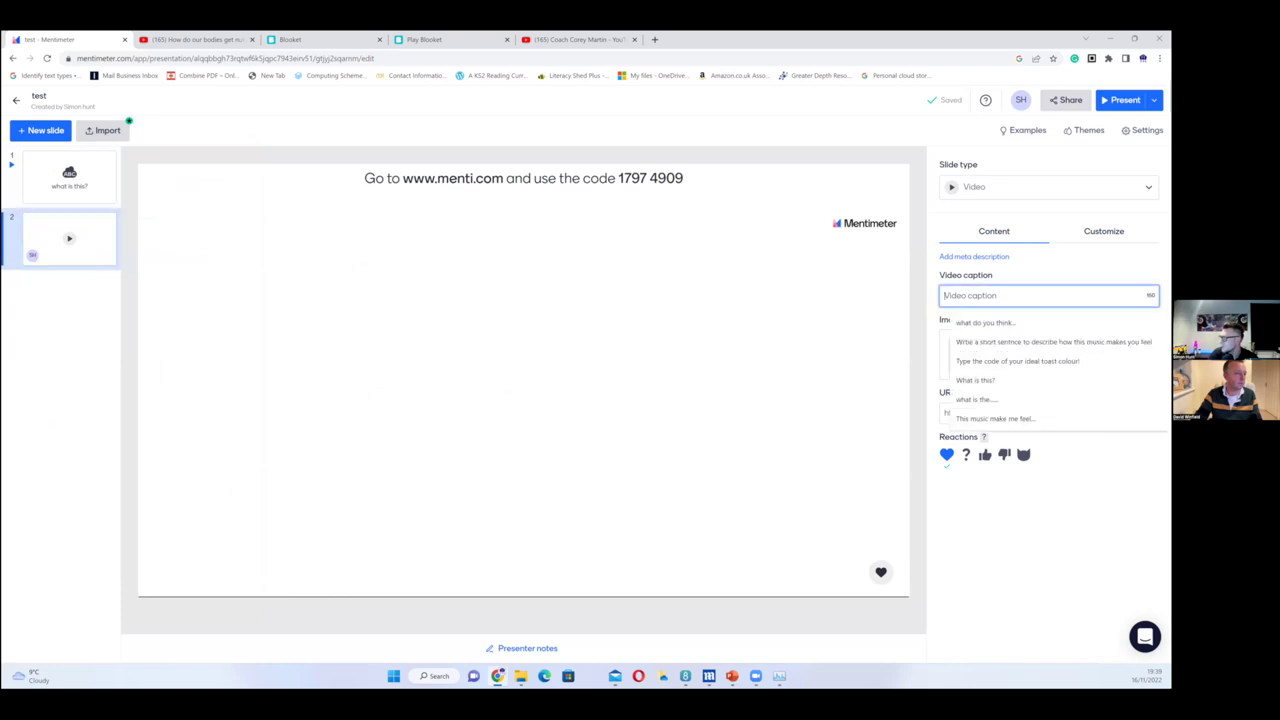
{"action": "type", "text": "w"}
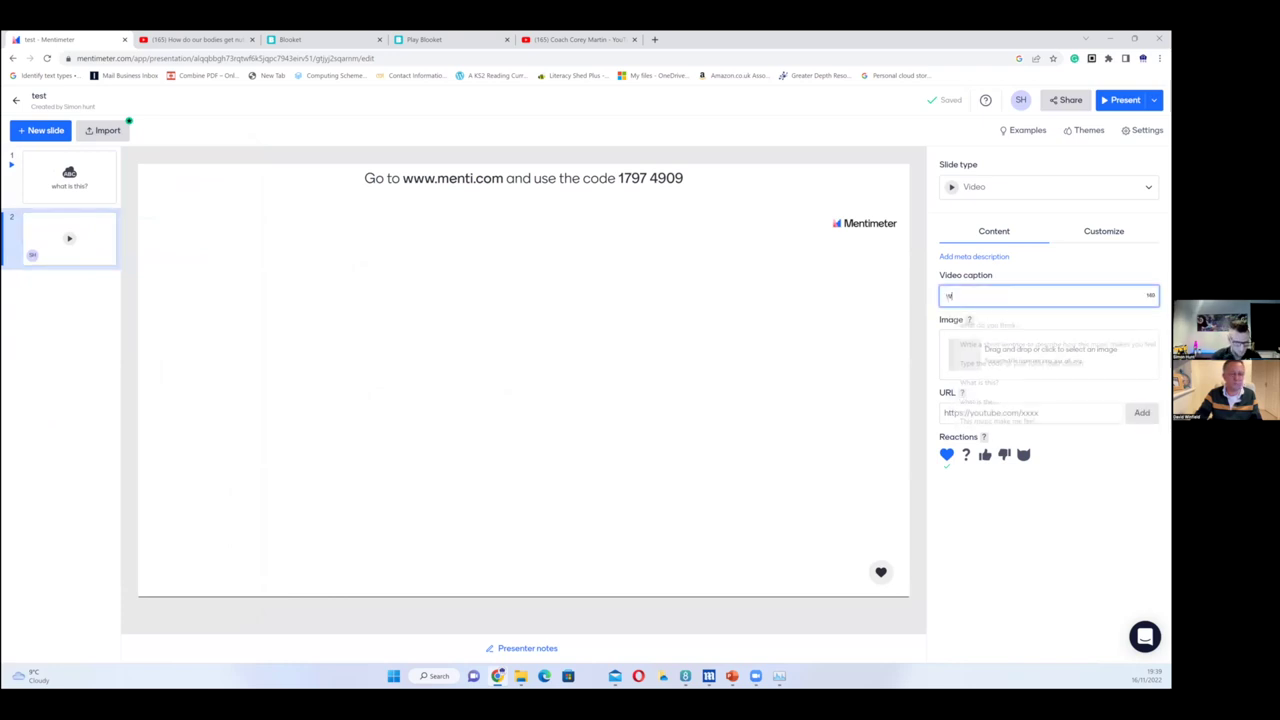
{"action": "type", "text": "hat do you think"}
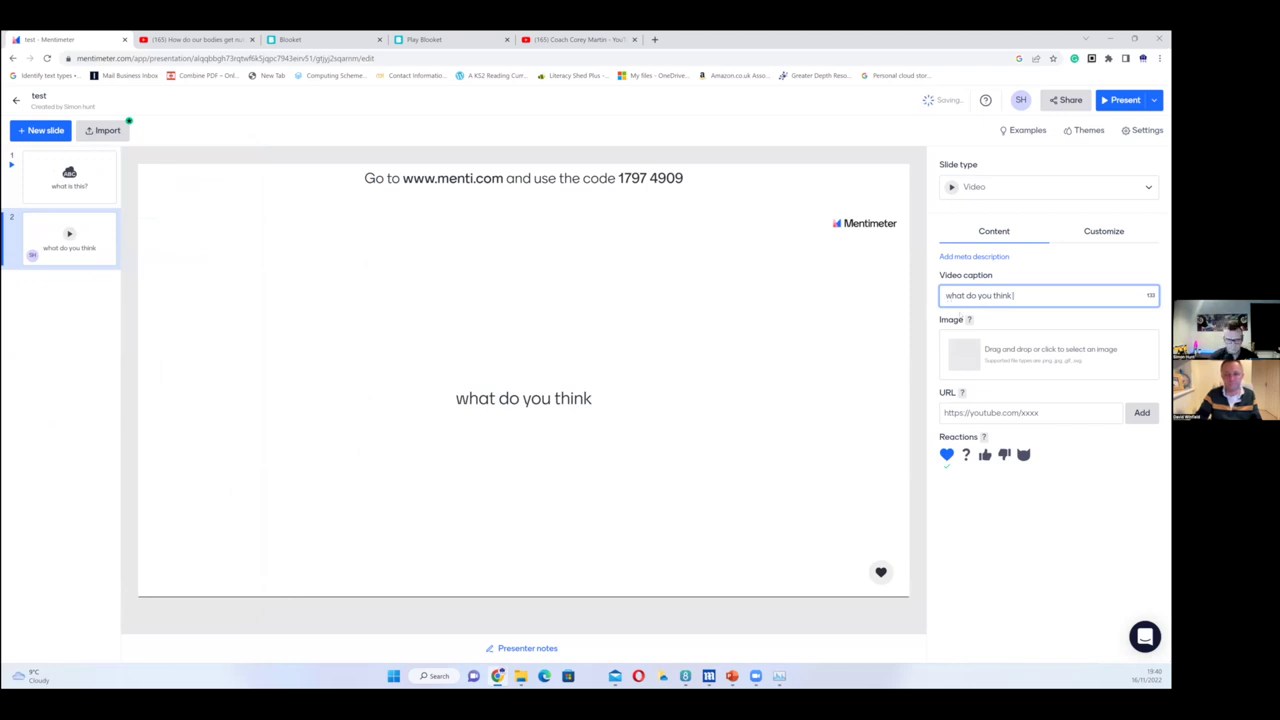
{"action": "type", "text": "?"}
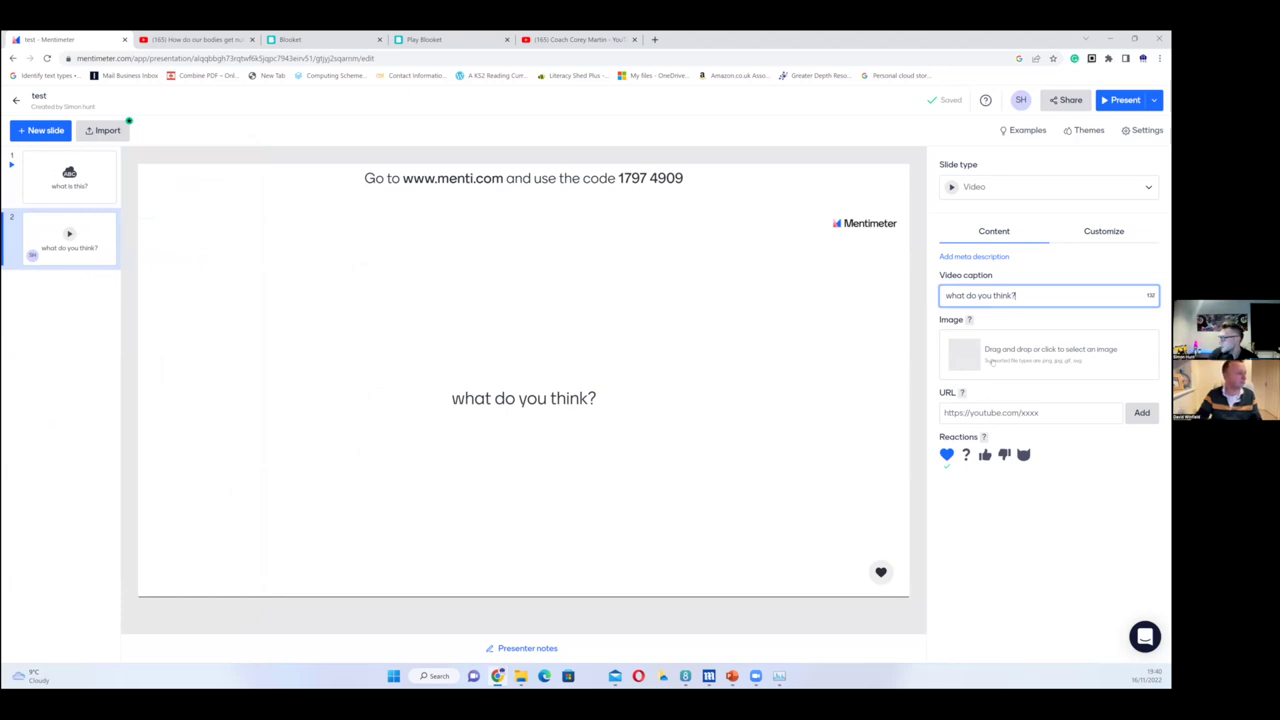
Step: Copy the YouTube address of the BBC Teach video "How do our bodies get nutrients from food?" and add it to the video slide
{"action": "left_click", "coordinate": [200, 39]}
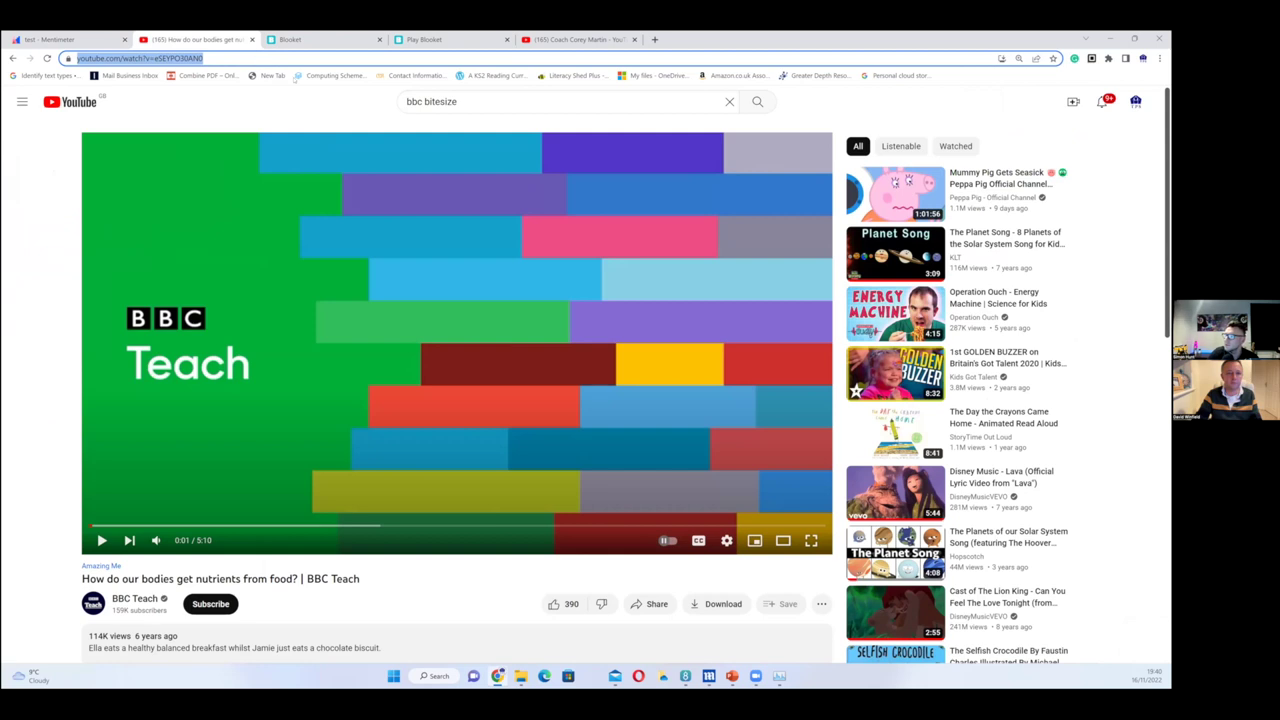
{"action": "right_click", "coordinate": [250, 62]}
{"action": "left_click", "coordinate": [303, 126]}
{"action": "left_click", "coordinate": [55, 39]}
{"action": "left_click", "coordinate": [1030, 412]}
{"action": "type", "text": "https://www.youtube.com/watch?v=eSEYPO30ANQ"}
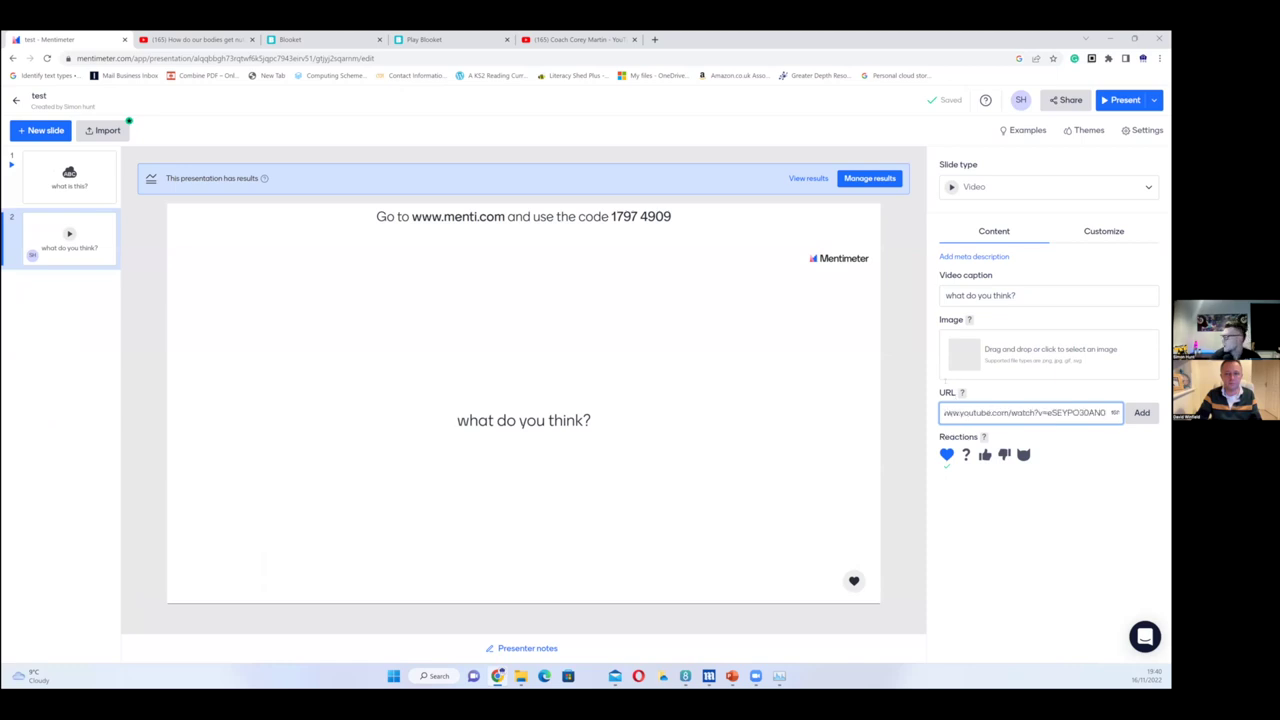
{"action": "key", "text": "Return"}
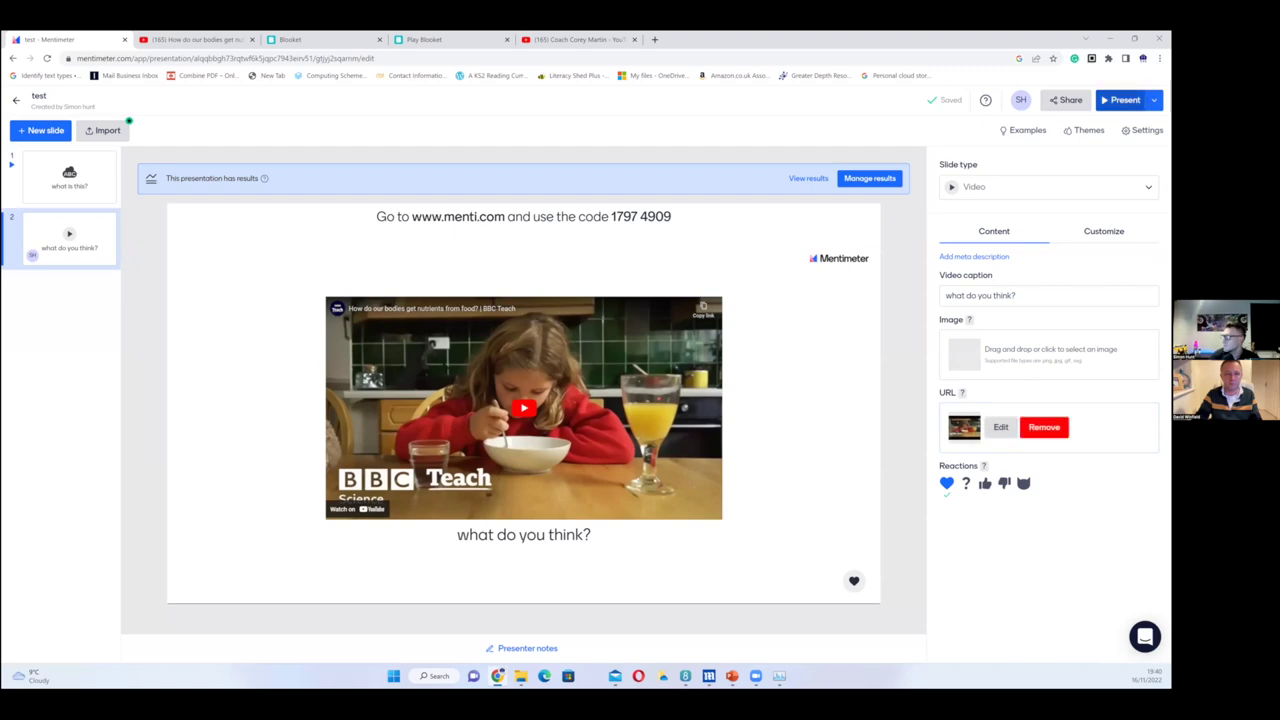
Step: Present the video slide full screen, enlarge and start its embedded video, and leave full screen
{"action": "key", "text": "F11"}
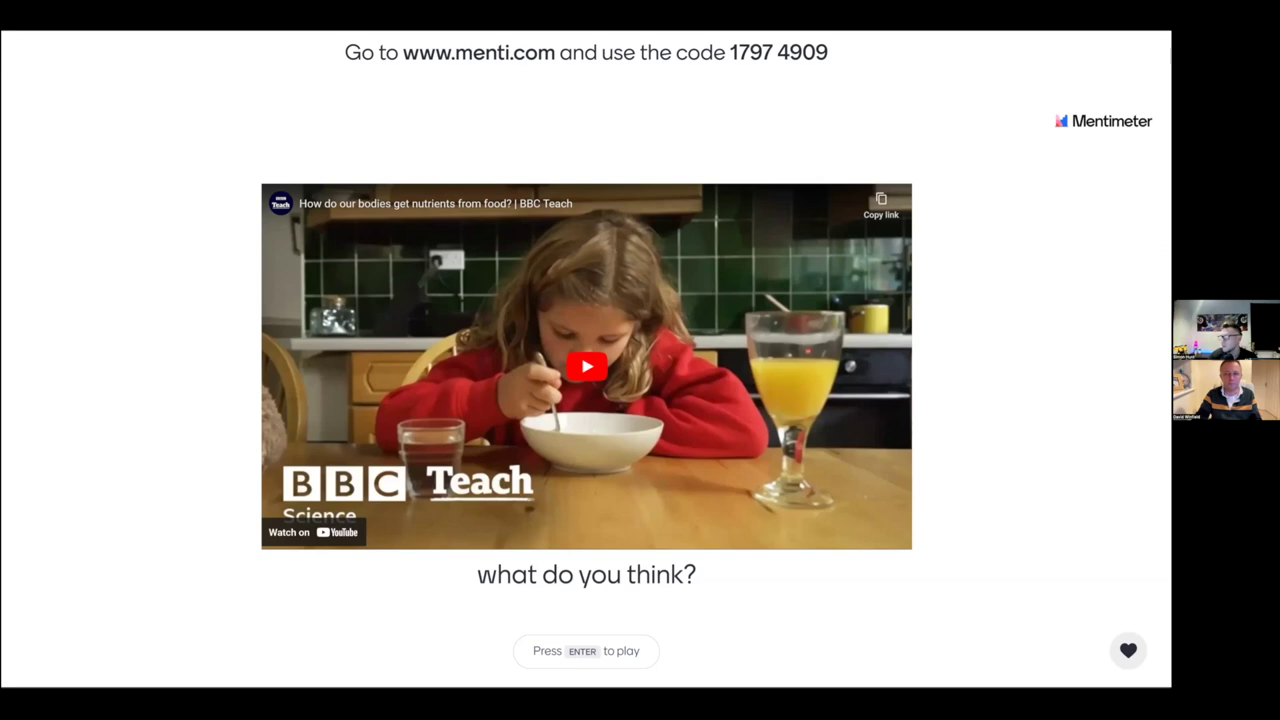
{"action": "left_click", "coordinate": [580, 397]}
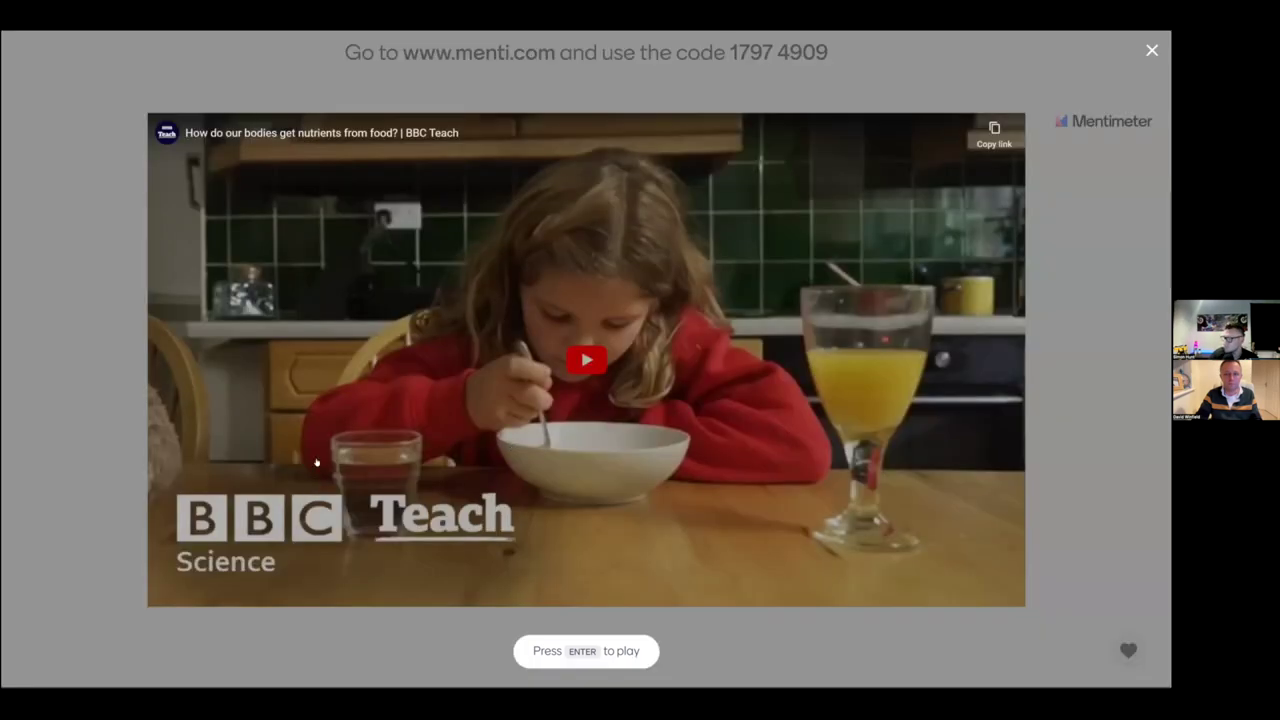
{"action": "left_click", "coordinate": [580, 397]}
{"action": "left_click", "coordinate": [168, 594]}
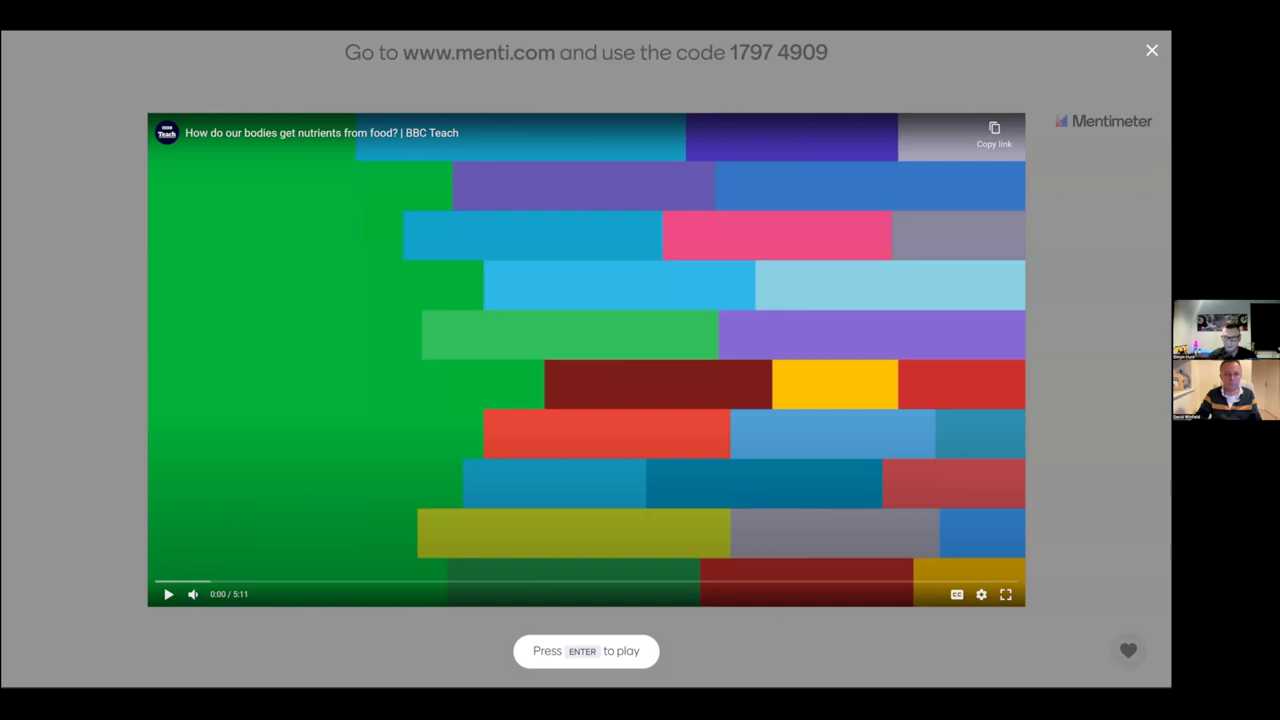
{"action": "left_click", "coordinate": [587, 63]}
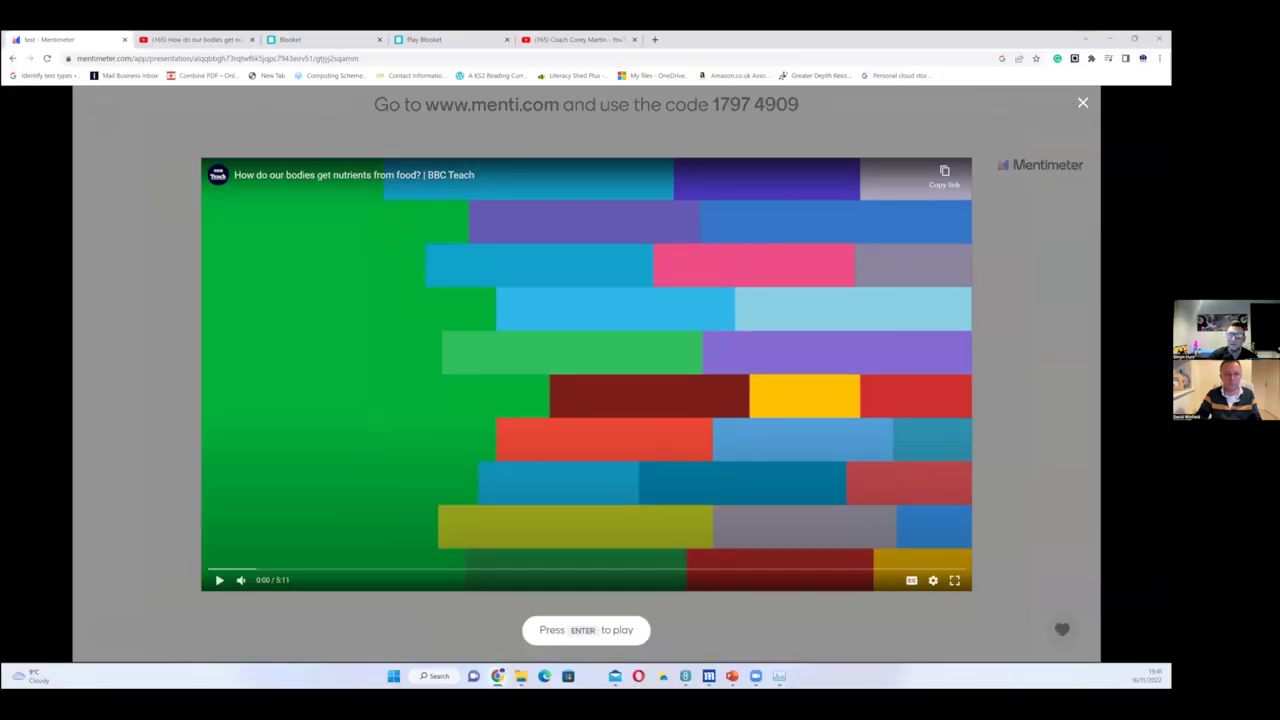
Step: Switch to the PowerPoint slide show, advance past the mentimeter.com slide and play the classroom video
{"action": "key", "text": "super+d"}
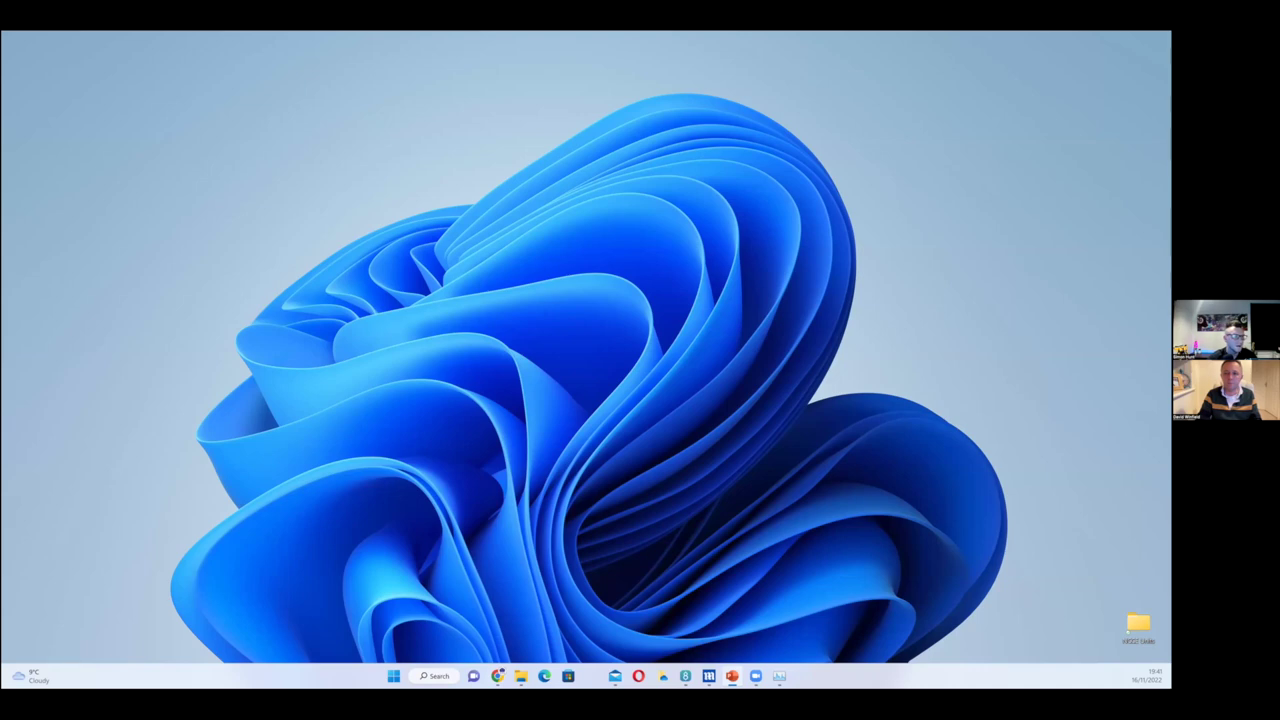
{"action": "key", "text": "alt+Tab"}
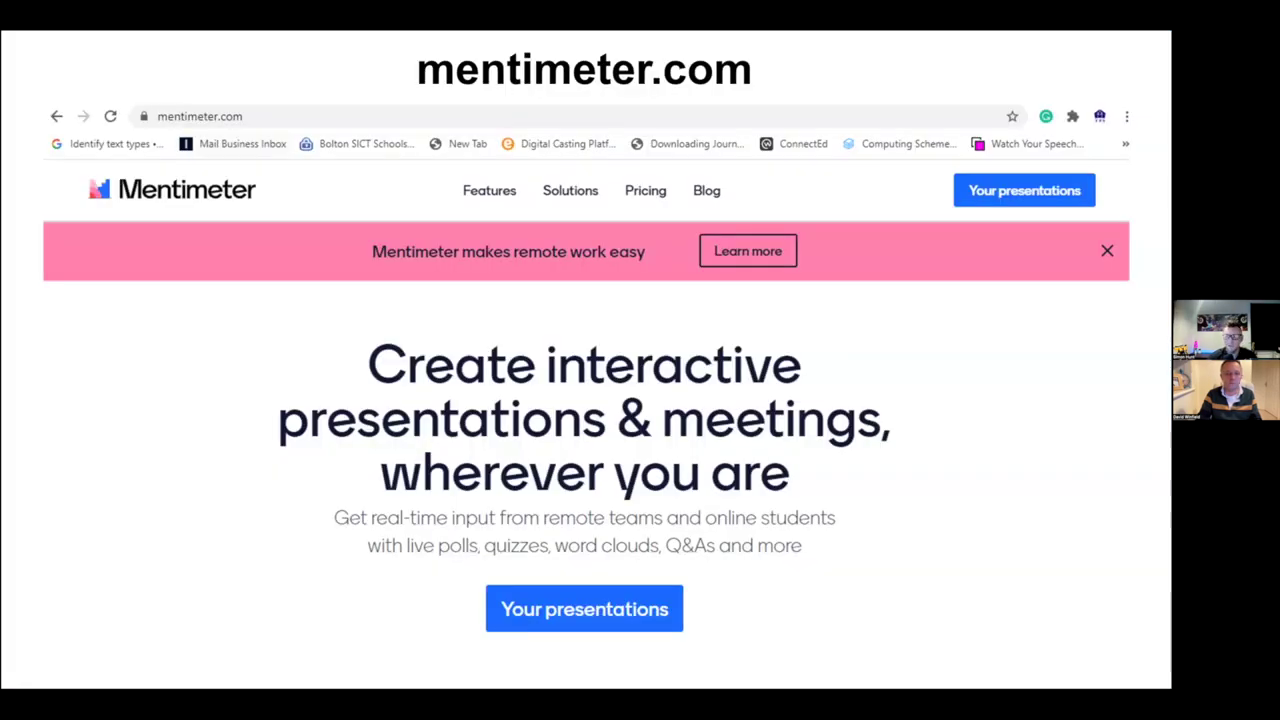
{"action": "key", "text": "Right"}
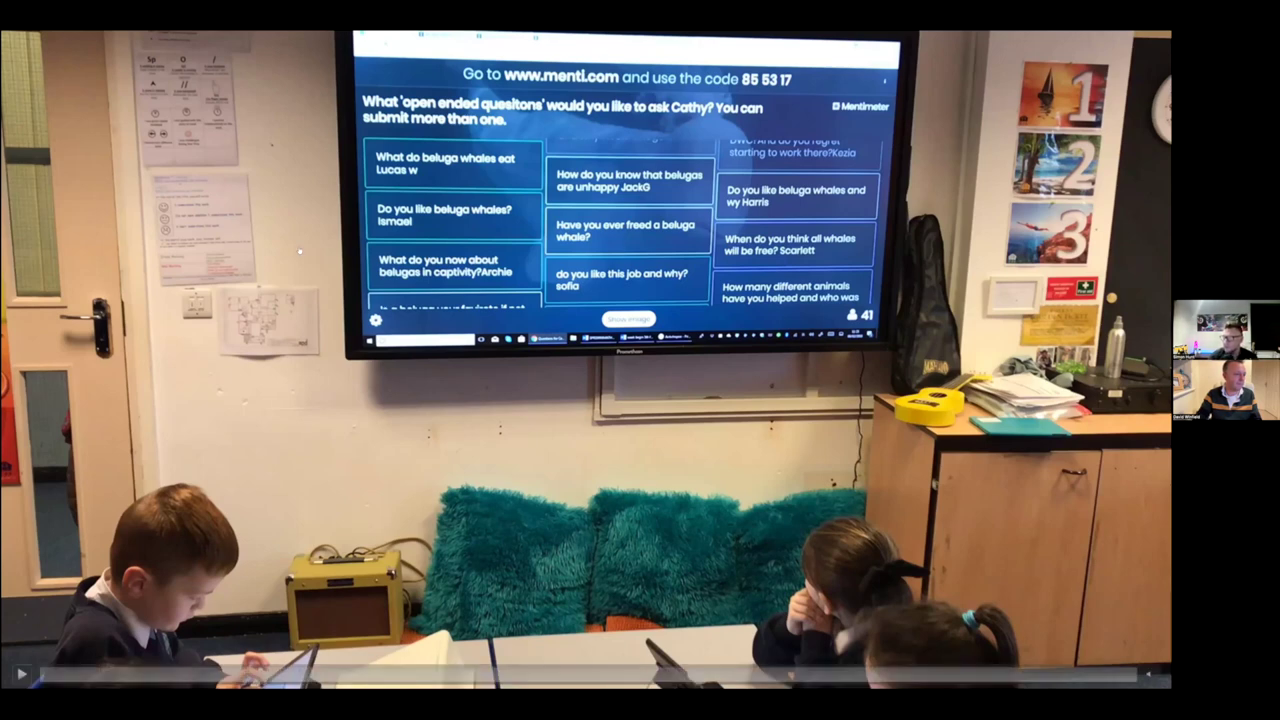
{"action": "left_click", "coordinate": [300, 252]}
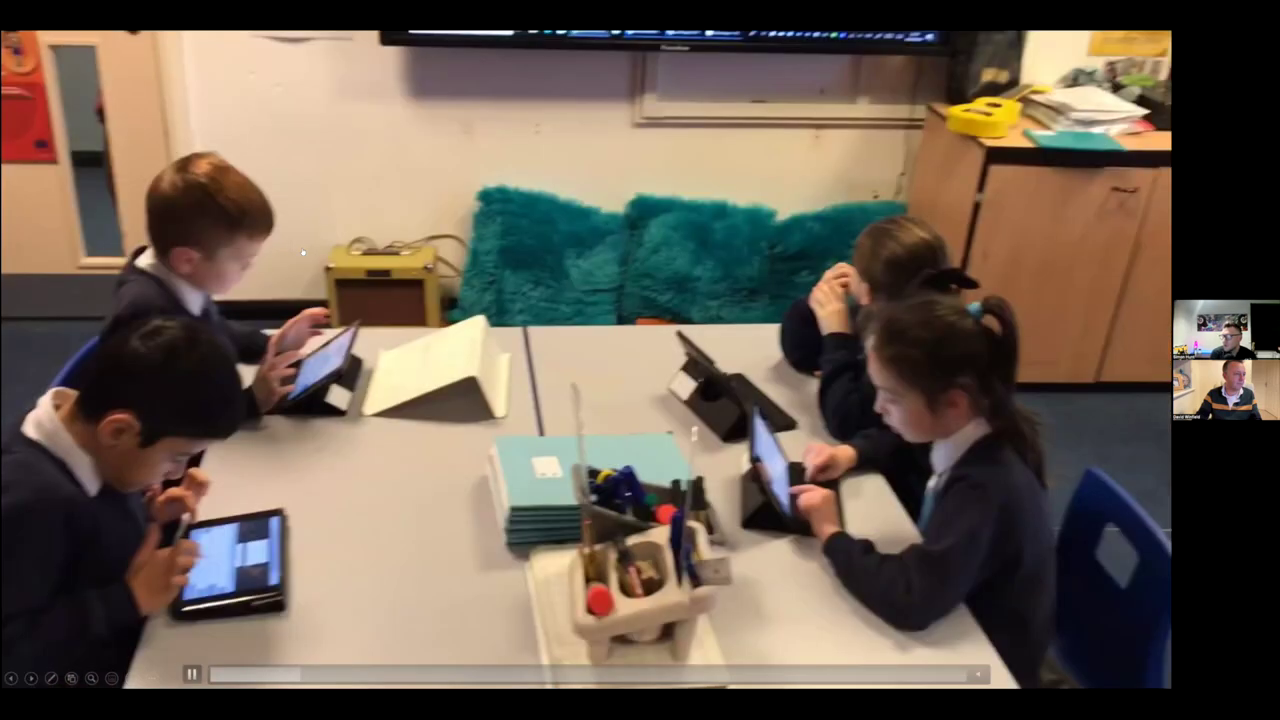